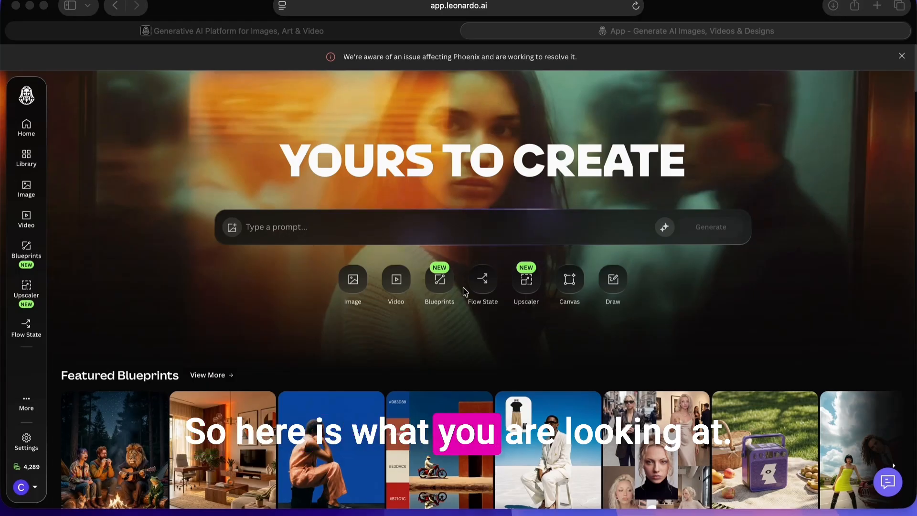
# - Open Flow State and enter the prompt "a beautiful woman standing in a magical forest surrounded by futuristic creatures"
pyautogui.click(483, 283)
pyautogui.click(484, 282)
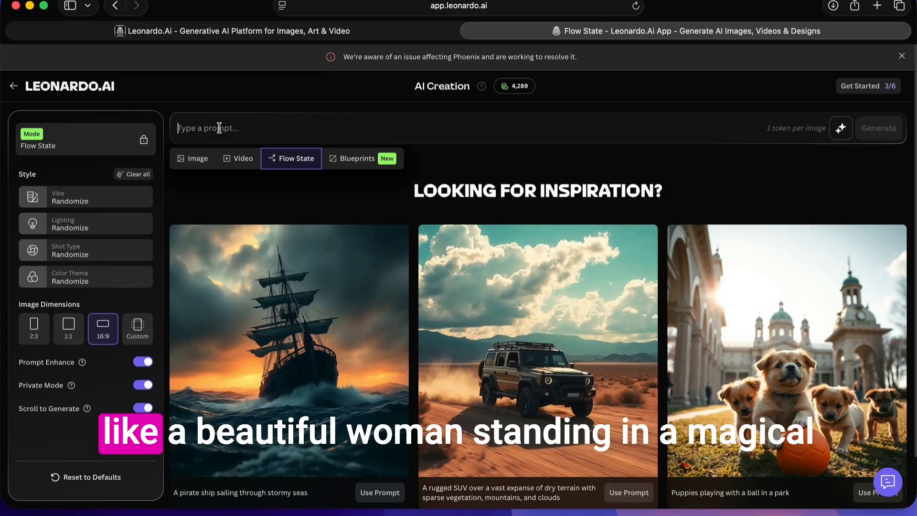
pyautogui.write('beau')
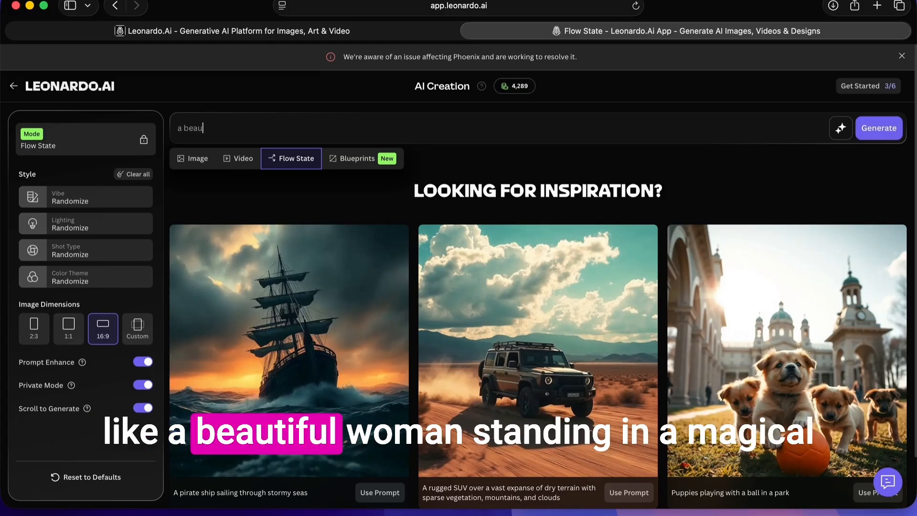
pyautogui.write('tiful woman')
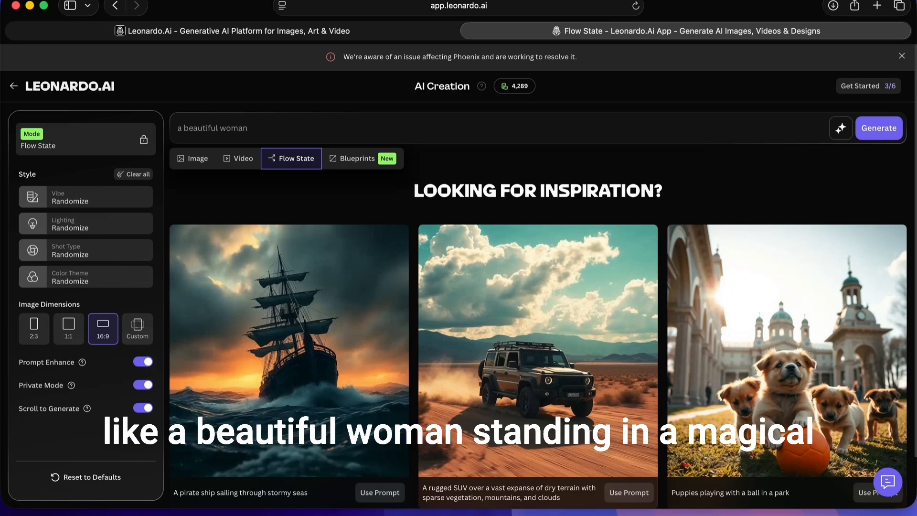
pyautogui.write(' standing in')
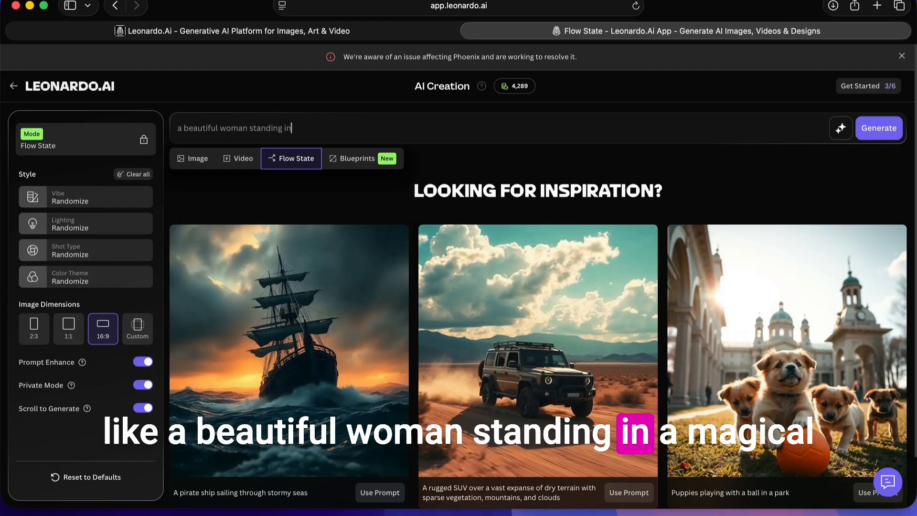
pyautogui.write(' a magical')
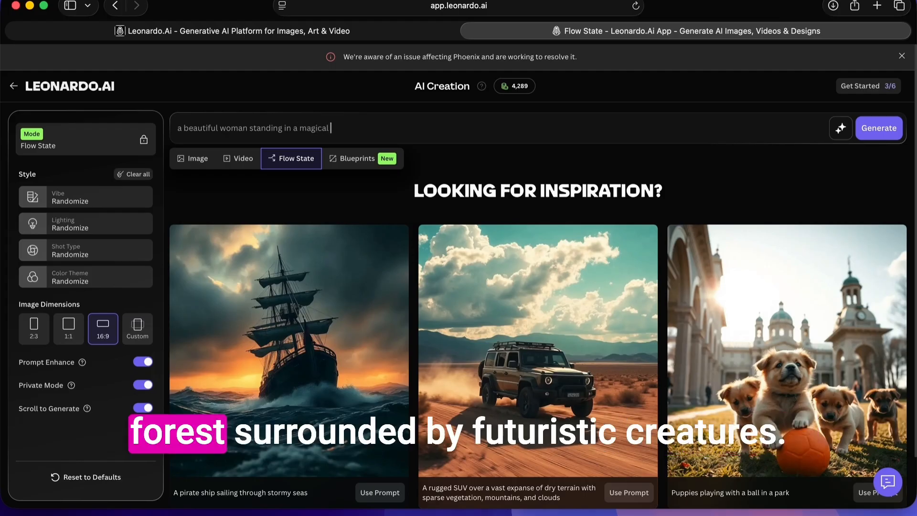
pyautogui.write(' forest surrounde')
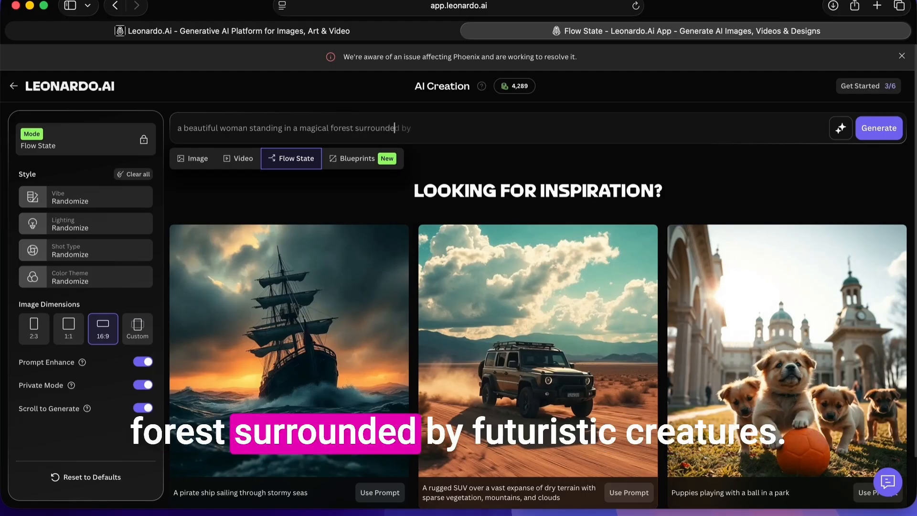
pyautogui.write('d by')
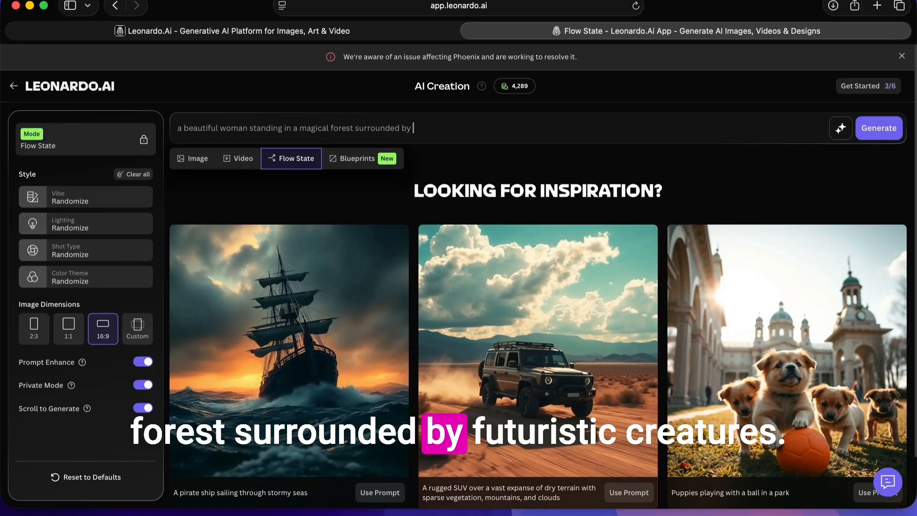
pyautogui.write(' futuristic')
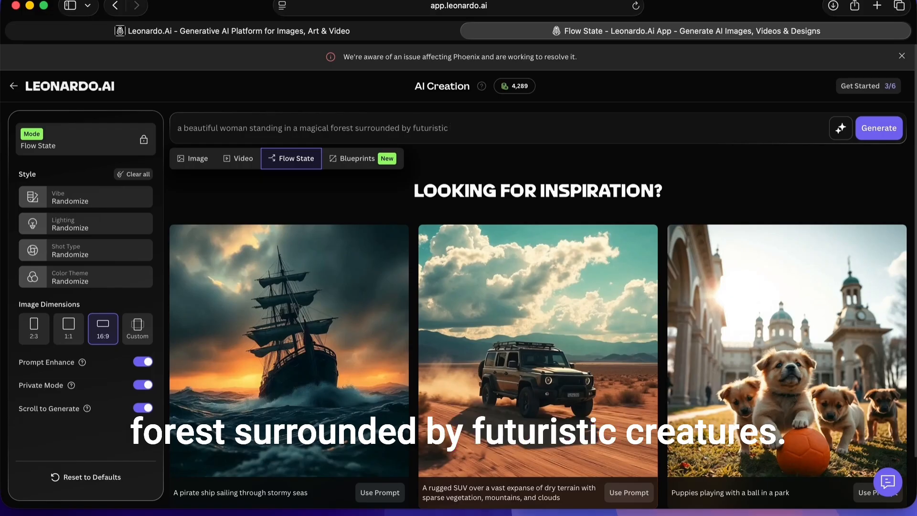
pyautogui.write(' crea')
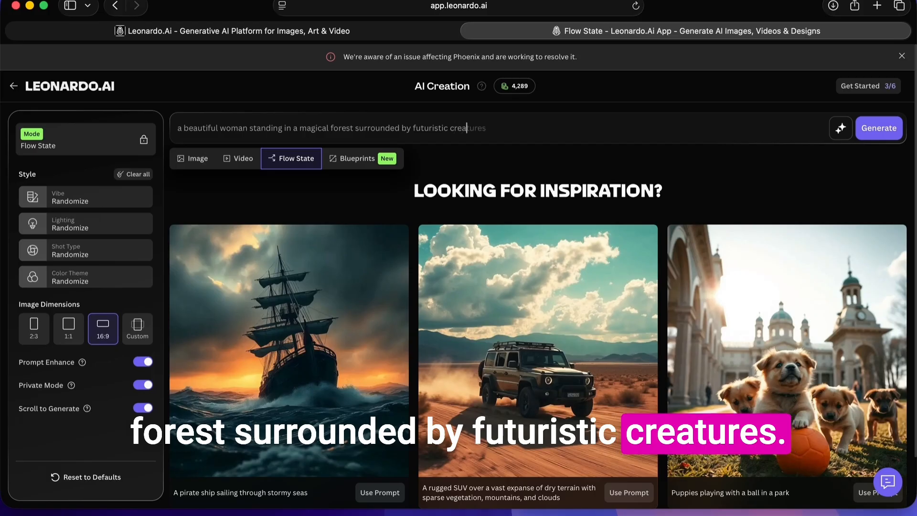
pyautogui.write('tures')
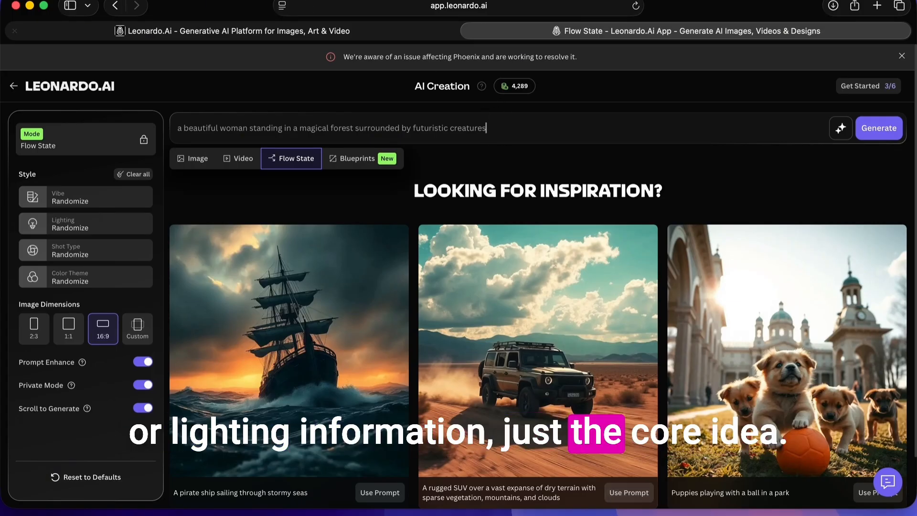
# - Set the style's vibe to Surreal and its lighting to Mystical
pyautogui.moveTo(210, 33)
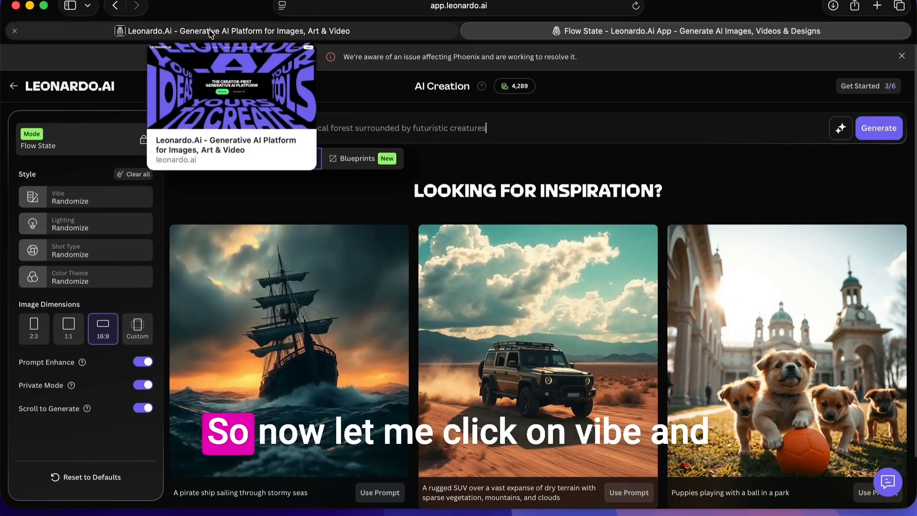
pyautogui.click(97, 203)
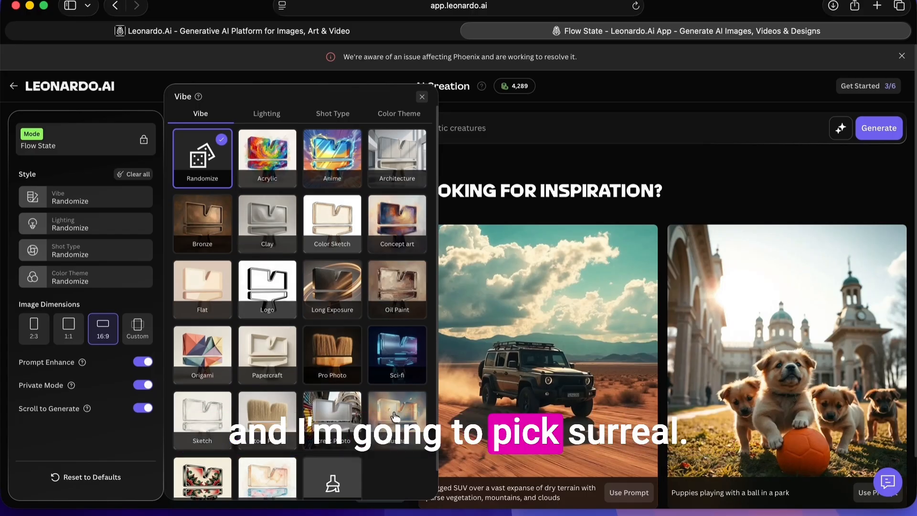
pyautogui.click(404, 424)
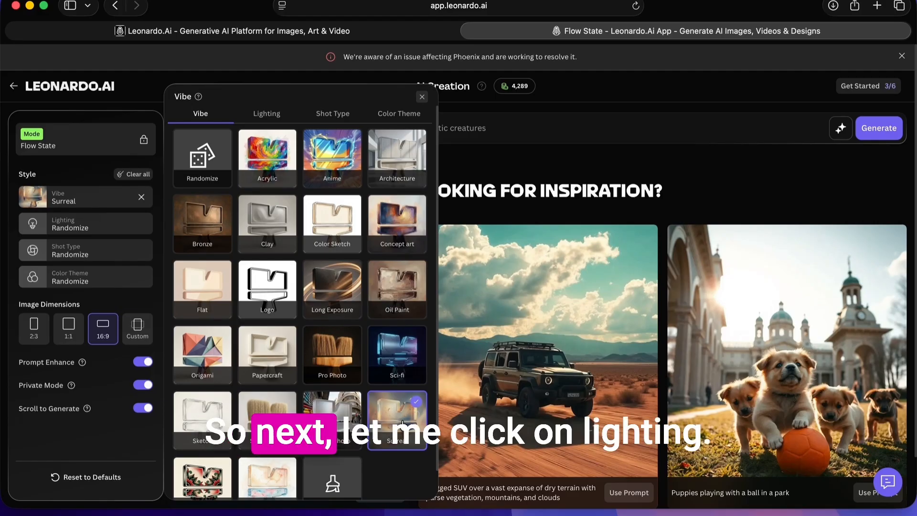
pyautogui.click(95, 222)
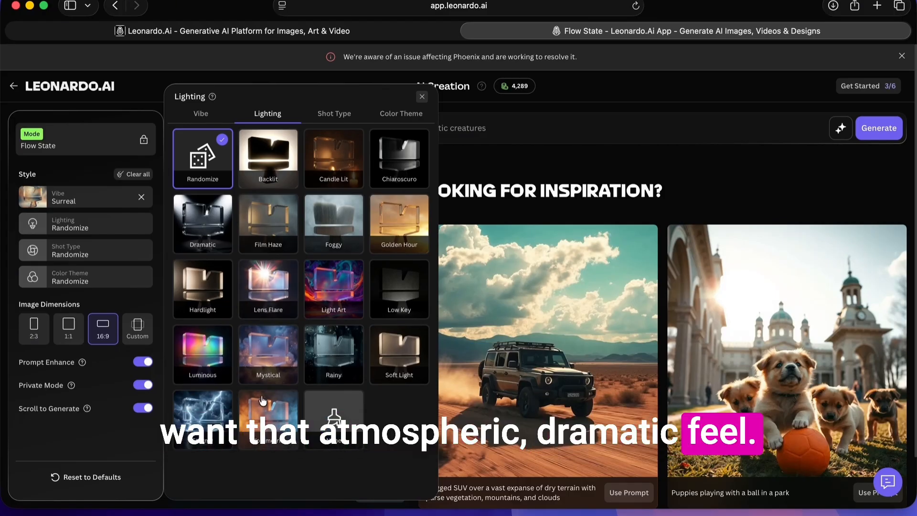
pyautogui.click(256, 360)
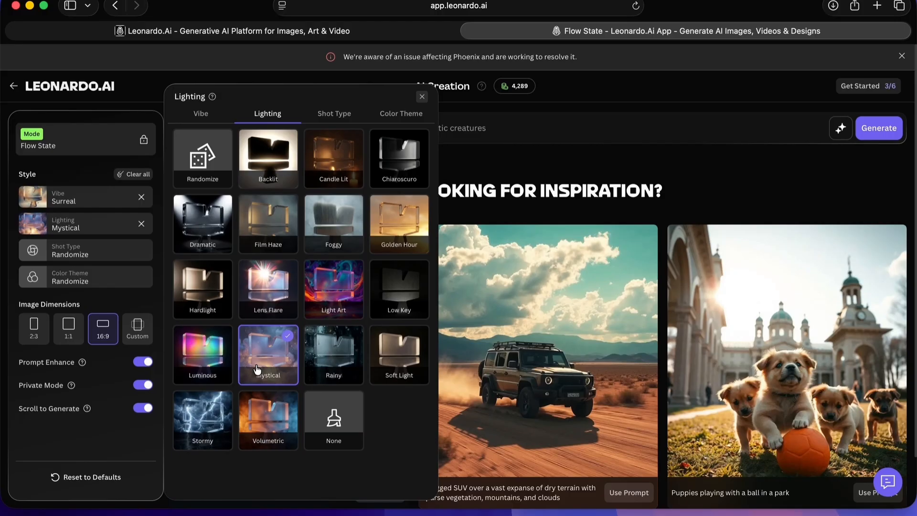
# - Set the shot type to Cinematic and the color theme to Iridescent, and generate the images
pyautogui.click(94, 253)
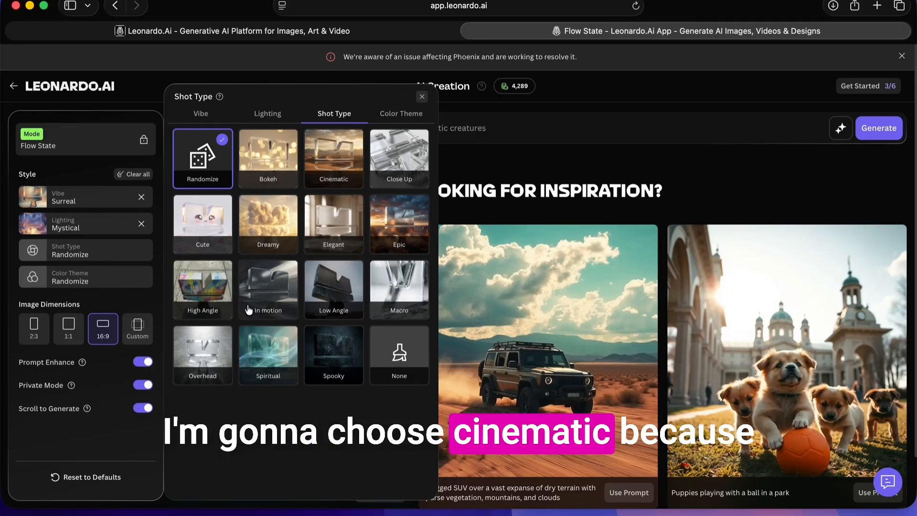
pyautogui.click(343, 178)
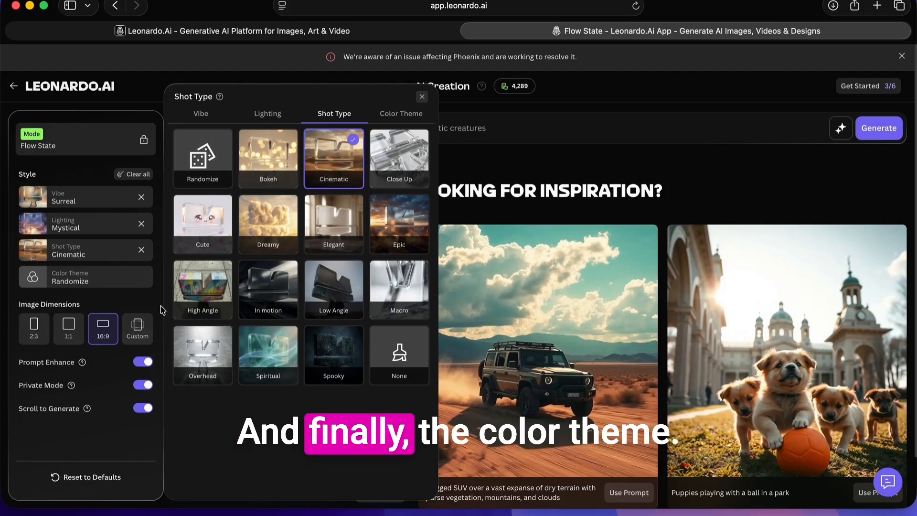
pyautogui.click(112, 284)
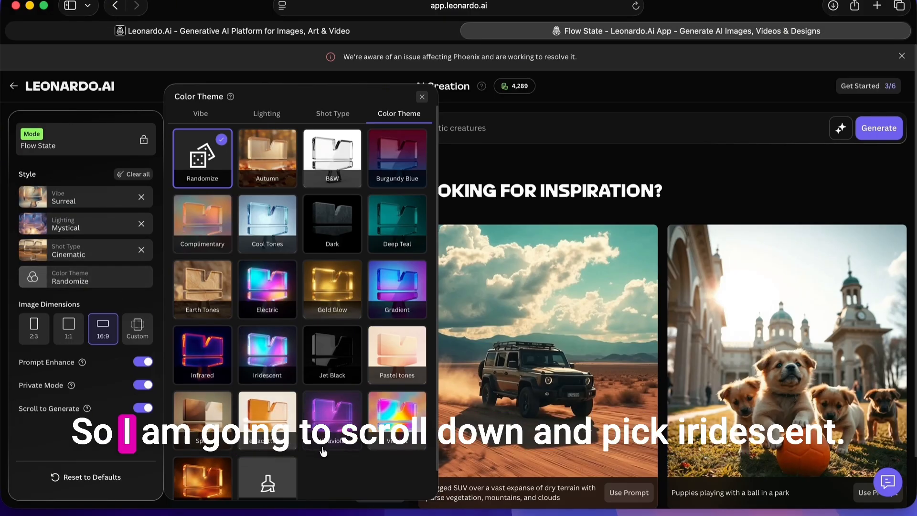
pyautogui.click(278, 365)
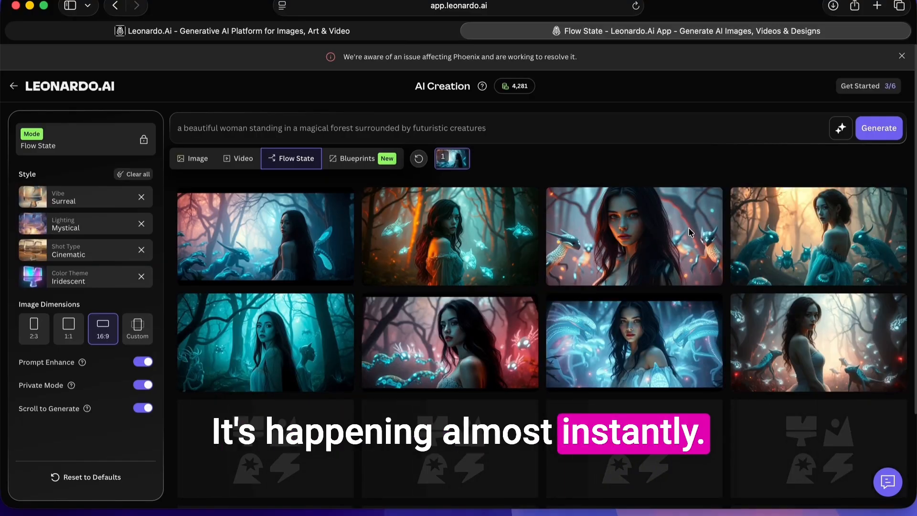
# - Browse the generated images and open the one of the red-lit woman beside a horned creature with red wings
pyautogui.scroll(-5, 597, 267)
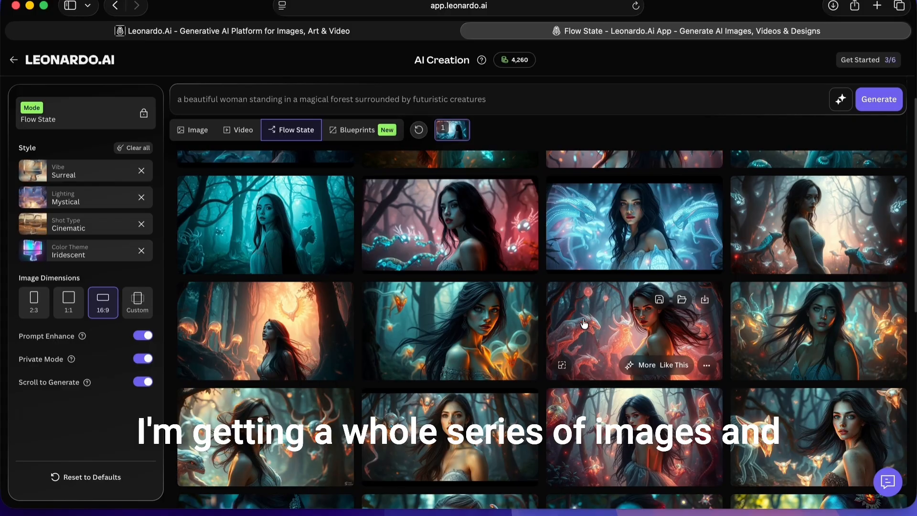
pyautogui.scroll(-10, 584, 324)
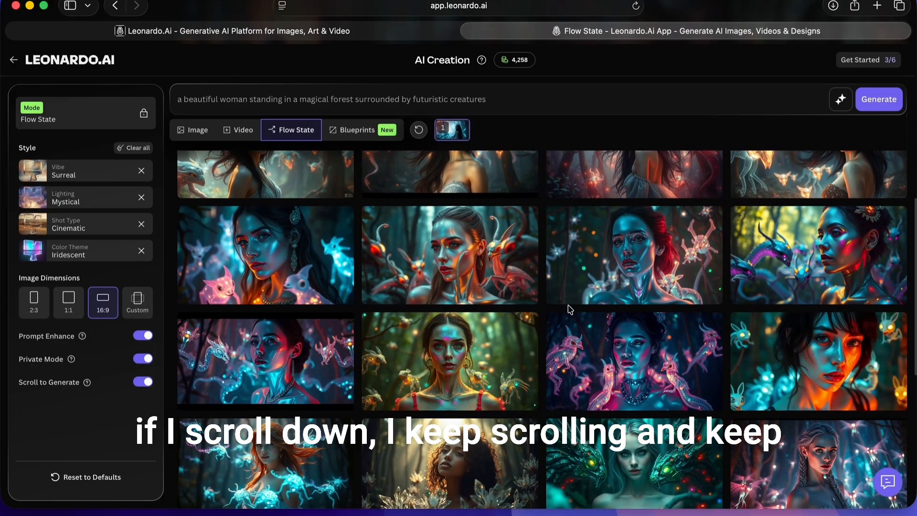
pyautogui.scroll(-8, 570, 310)
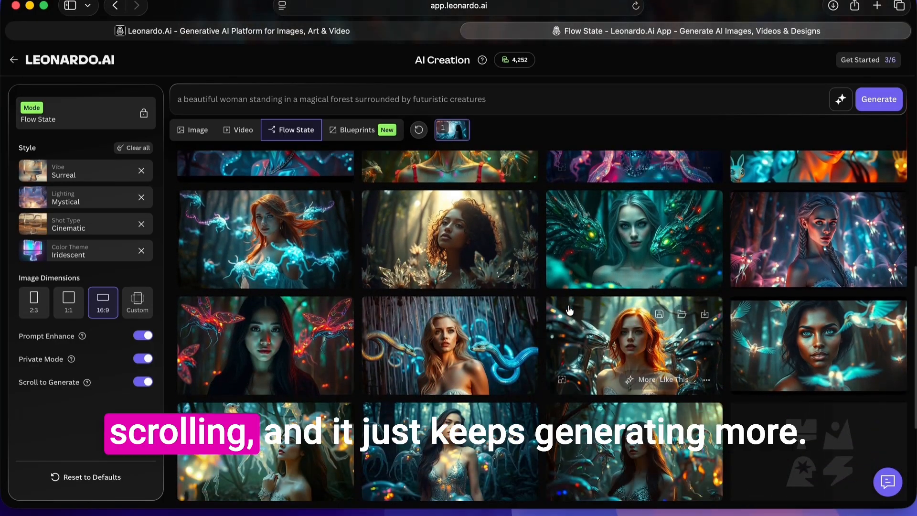
pyautogui.scroll(-3, 570, 309)
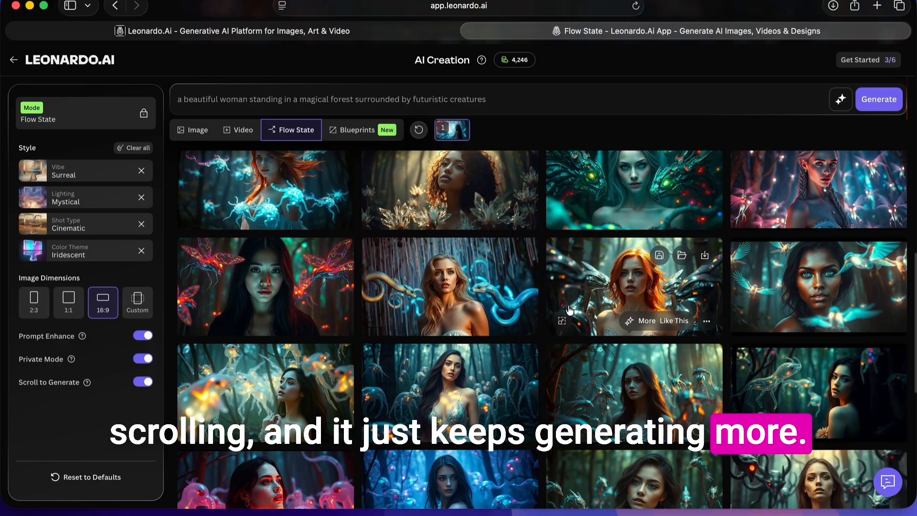
pyautogui.scroll(-1, 570, 310)
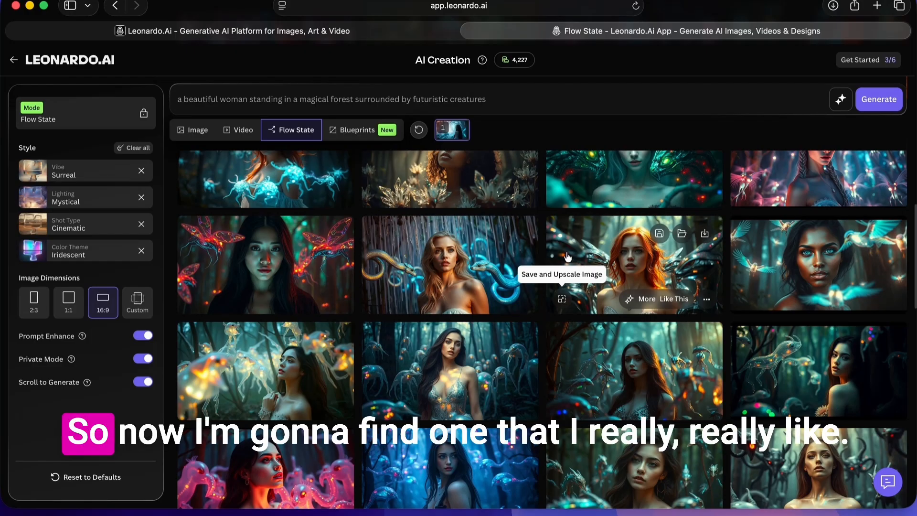
pyautogui.scroll(-5, 551, 310)
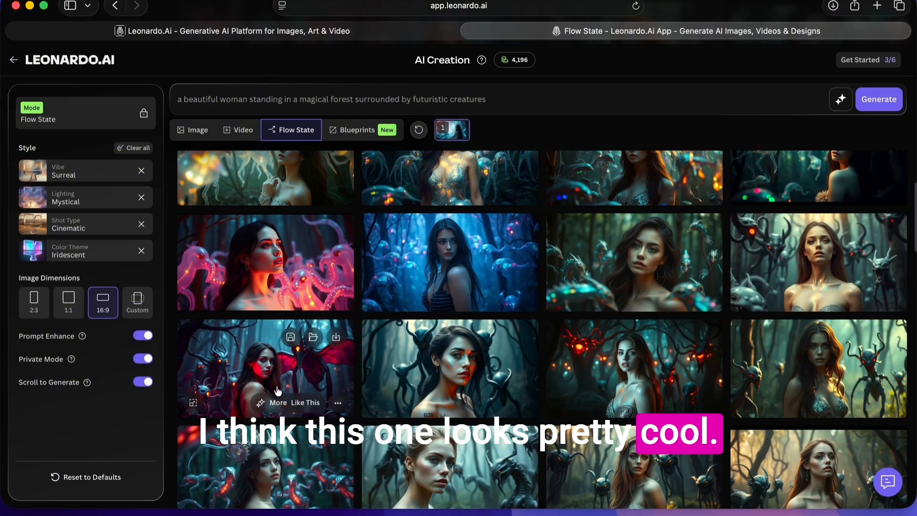
pyautogui.click(277, 389)
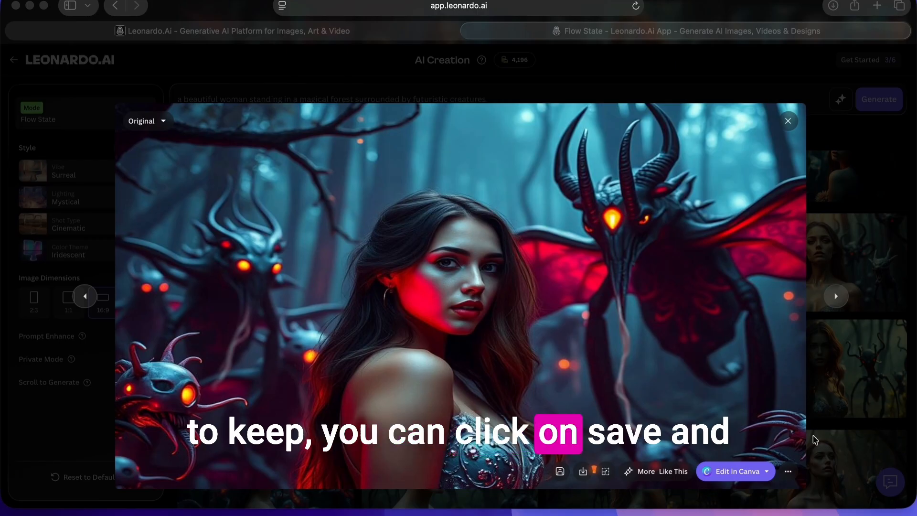
# - Save and upscale the opened image with the Pro upscaler, Precise type, at a 2x multiplier
pyautogui.click(605, 473)
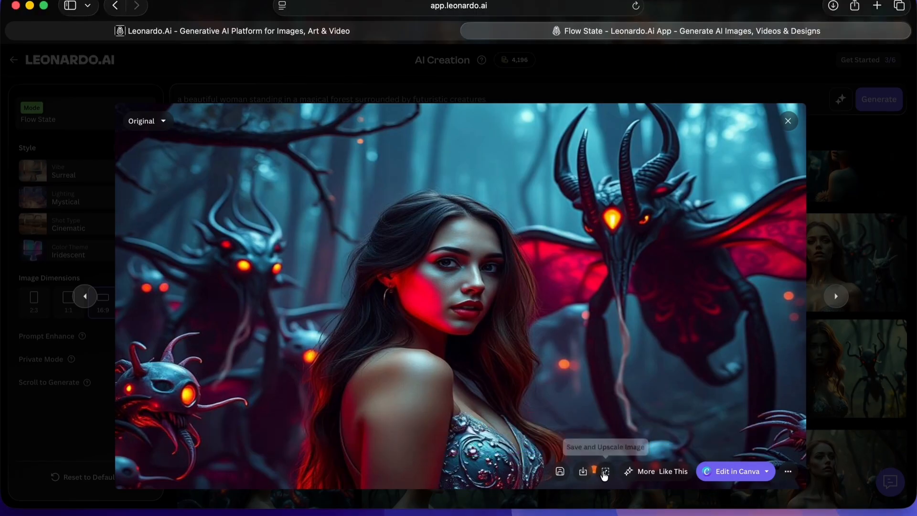
pyautogui.click(604, 473)
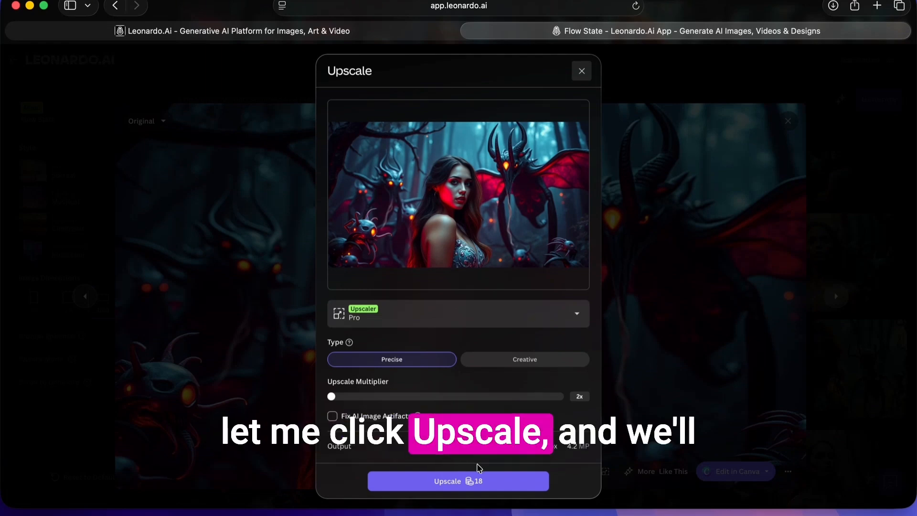
pyautogui.click(494, 482)
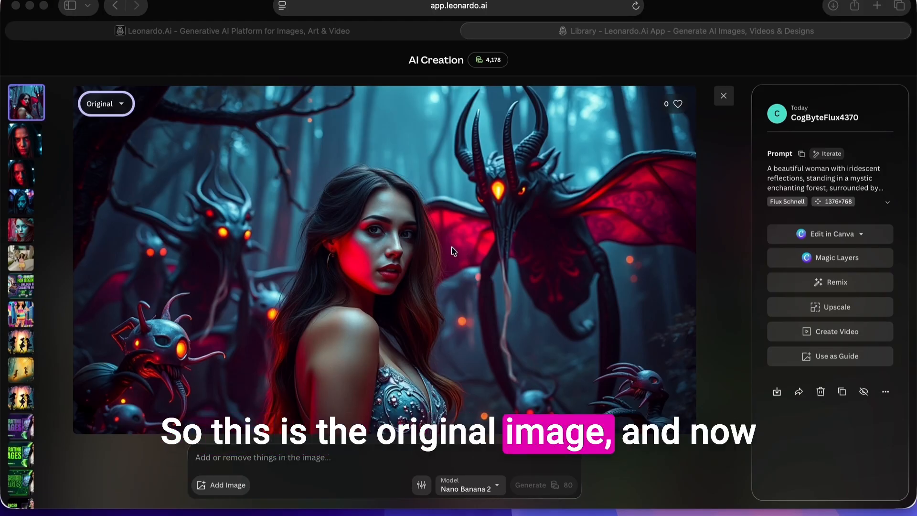
# - Switch the image view from the original to the Universal Upscaler version
pyautogui.click(121, 104)
pyautogui.click(121, 103)
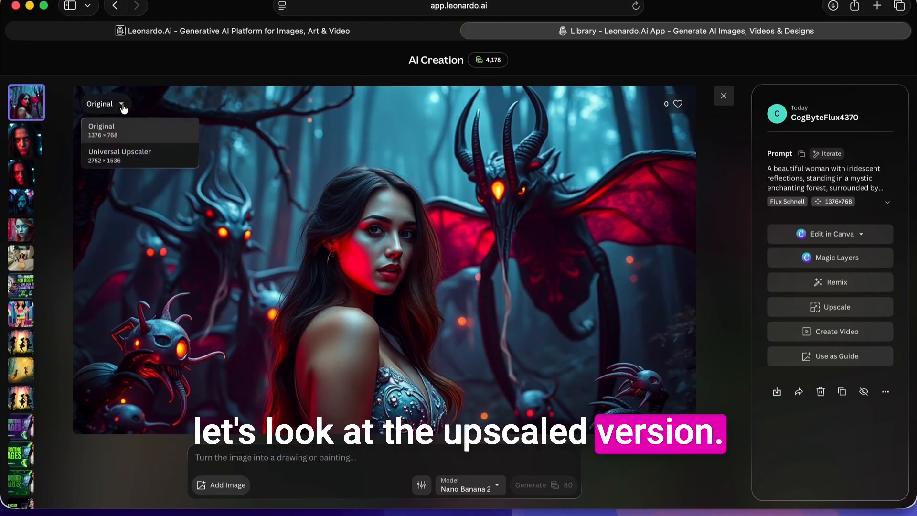
pyautogui.click(129, 157)
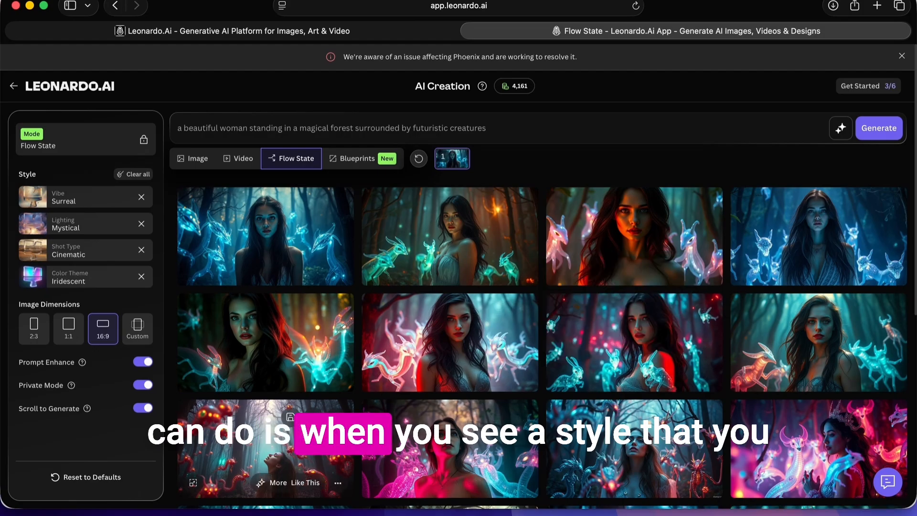
# - Generate more images like the Flow State result showing a woman among glowing, pink-winged serpent creatures
pyautogui.scroll(-1, 314, 439)
pyautogui.scroll(-3, 334, 430)
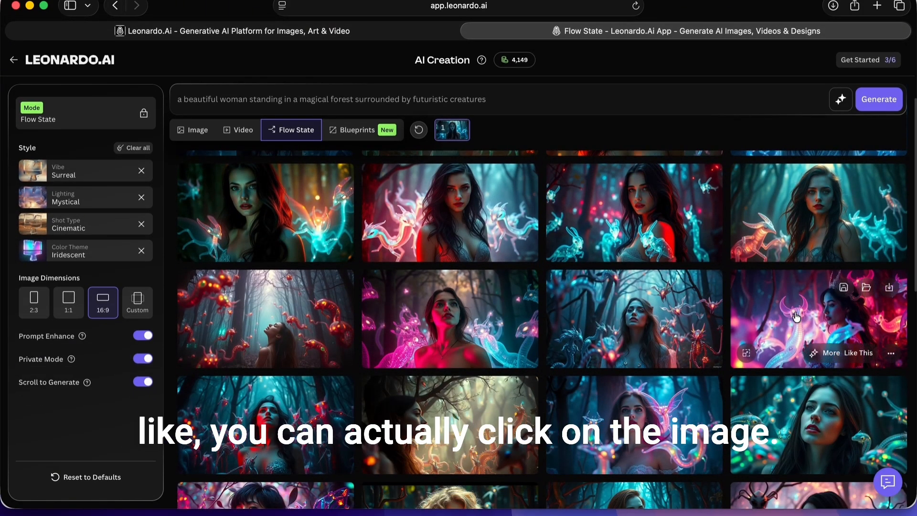
pyautogui.click(621, 387)
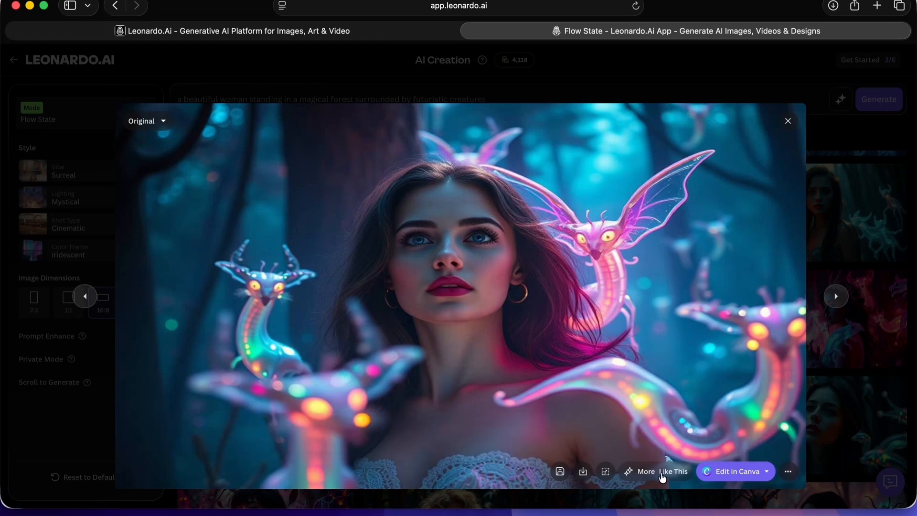
pyautogui.click(662, 473)
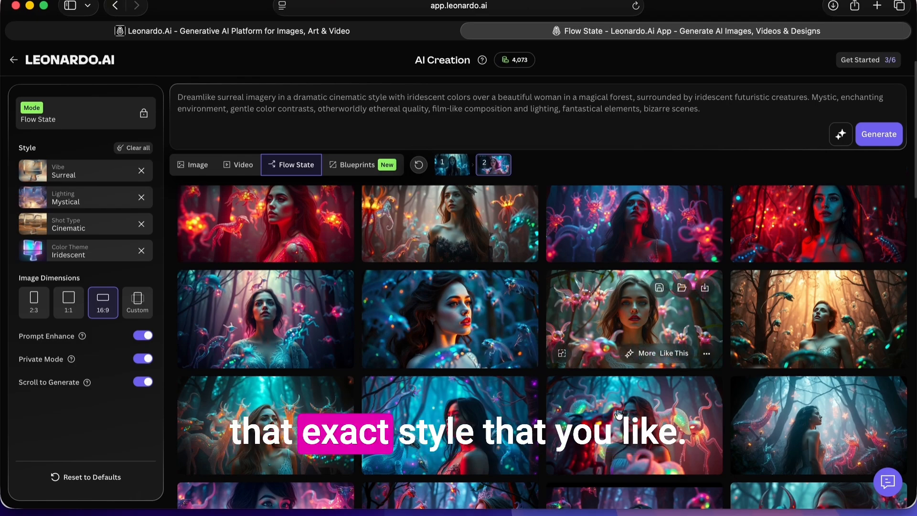
# - Browse the similar images and view the one of the woman among pink, beaked glowing creatures at full size
pyautogui.scroll(-3, 626, 453)
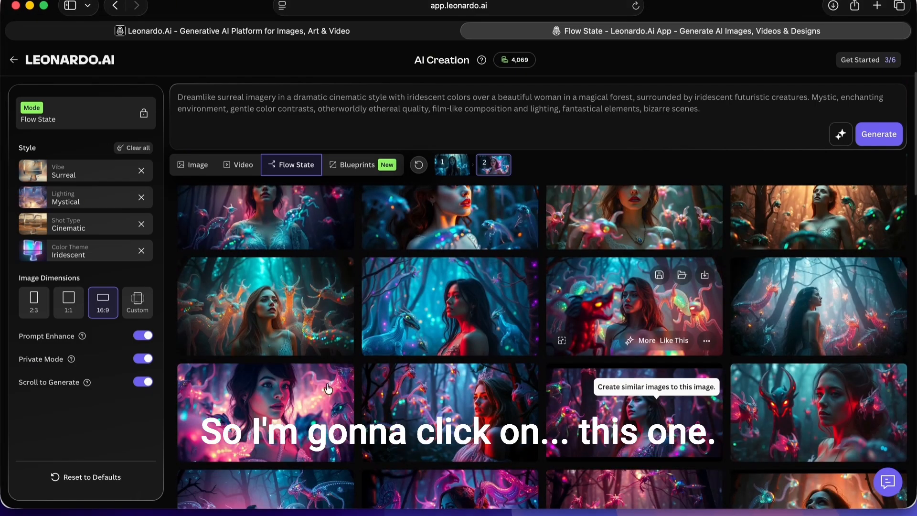
pyautogui.scroll(-2, 285, 407)
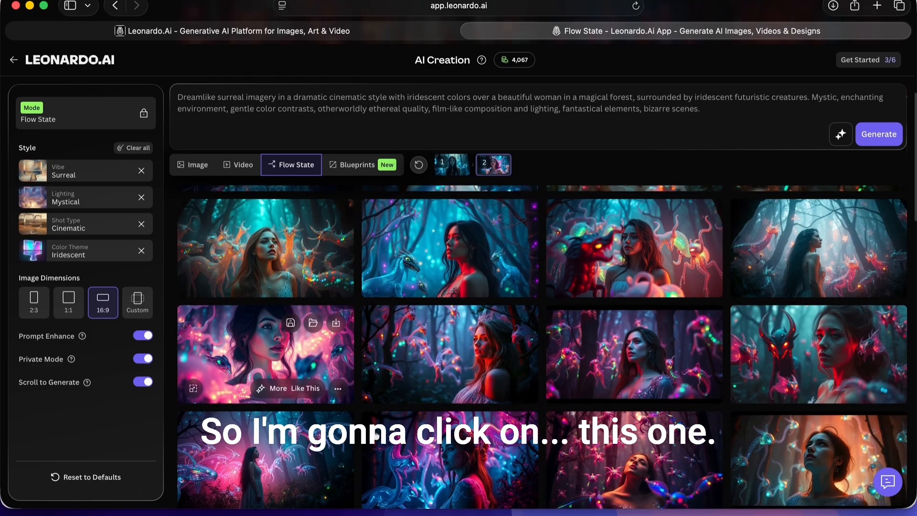
pyautogui.click(616, 367)
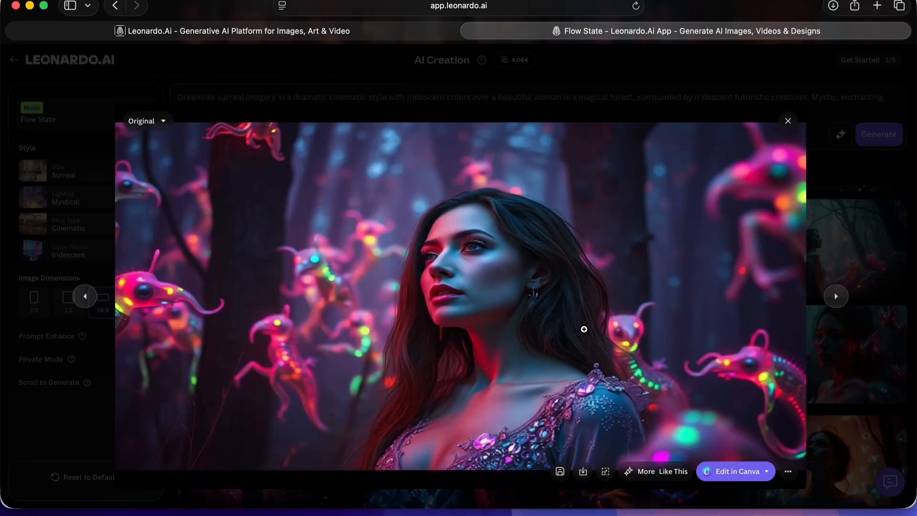
pyautogui.click(577, 309)
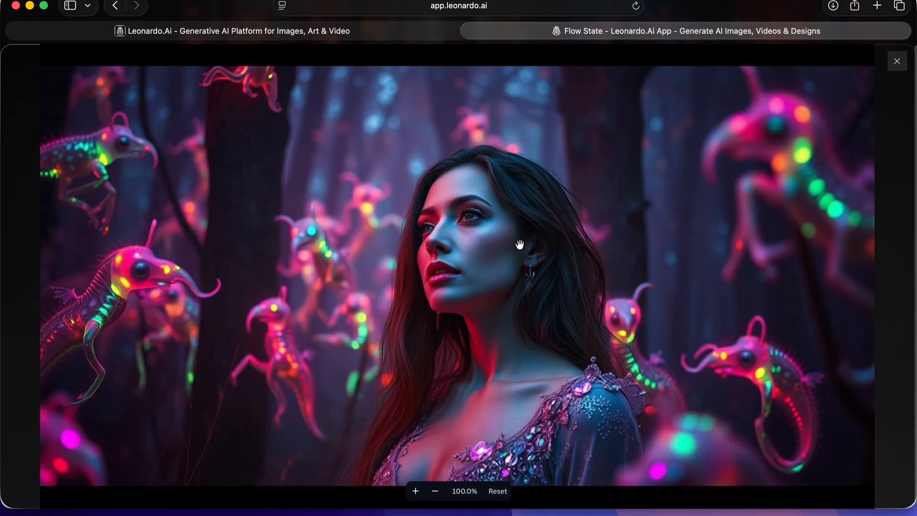
pyautogui.click(897, 61)
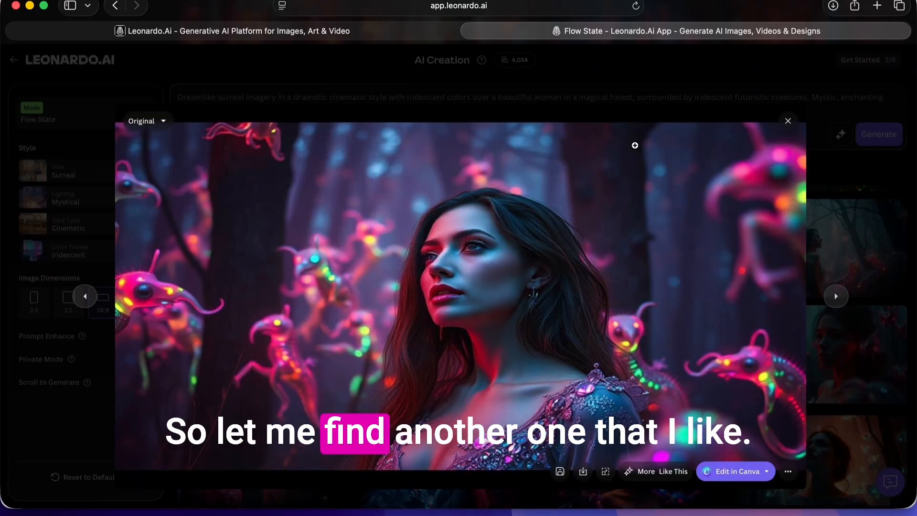
pyautogui.click(788, 121)
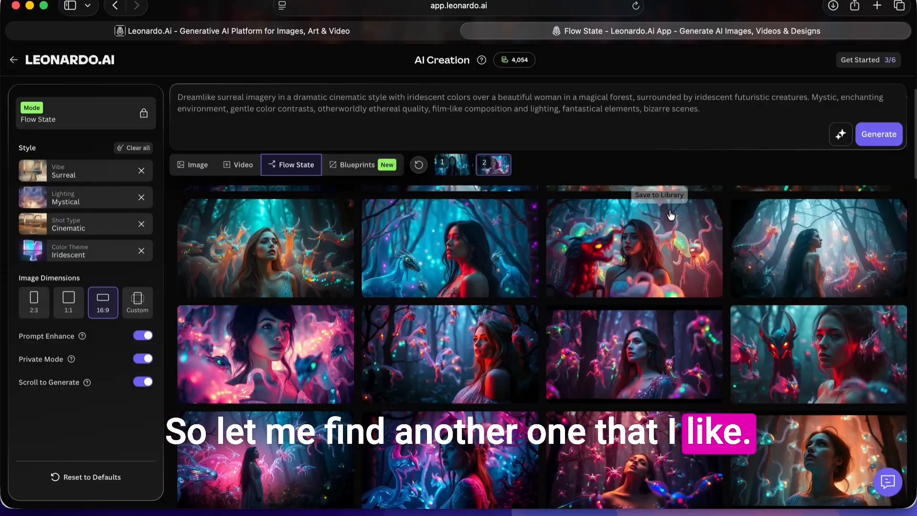
# - Save and upscale the image of the upward-gazing woman among pink winged creatures with the Pro upscaler, Creative type, Balanced strength, 2x multiplier
pyautogui.scroll(-3, 622, 391)
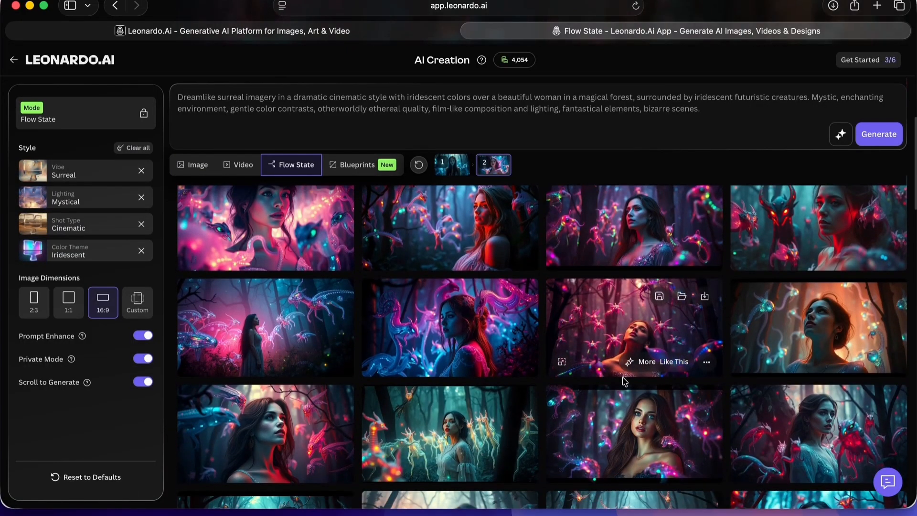
pyautogui.click(634, 309)
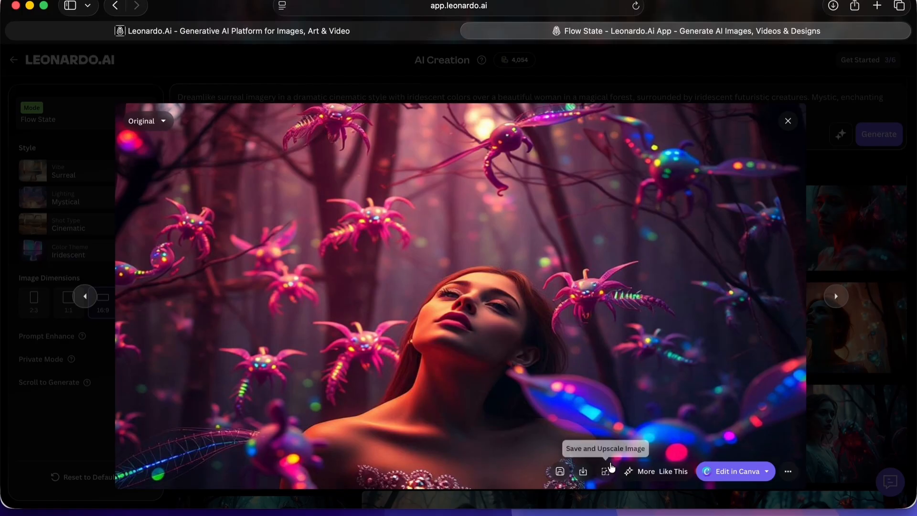
pyautogui.click(606, 473)
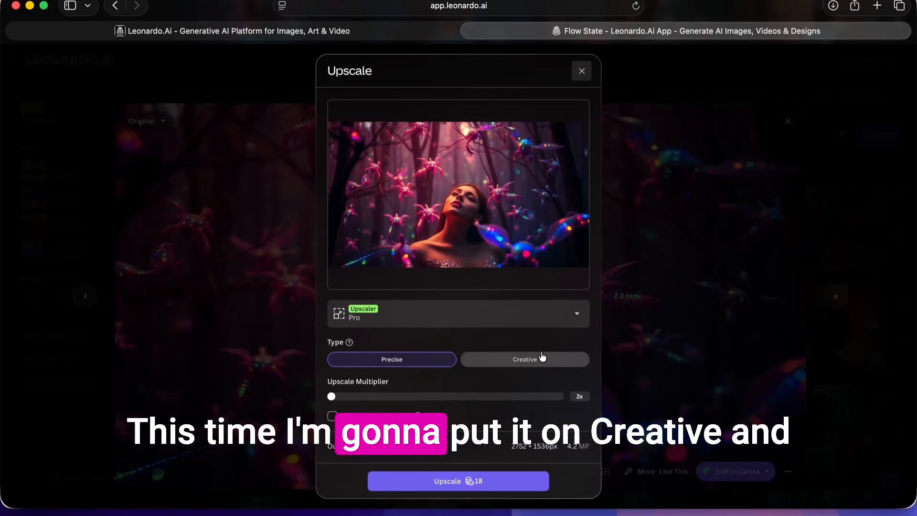
pyautogui.click(524, 358)
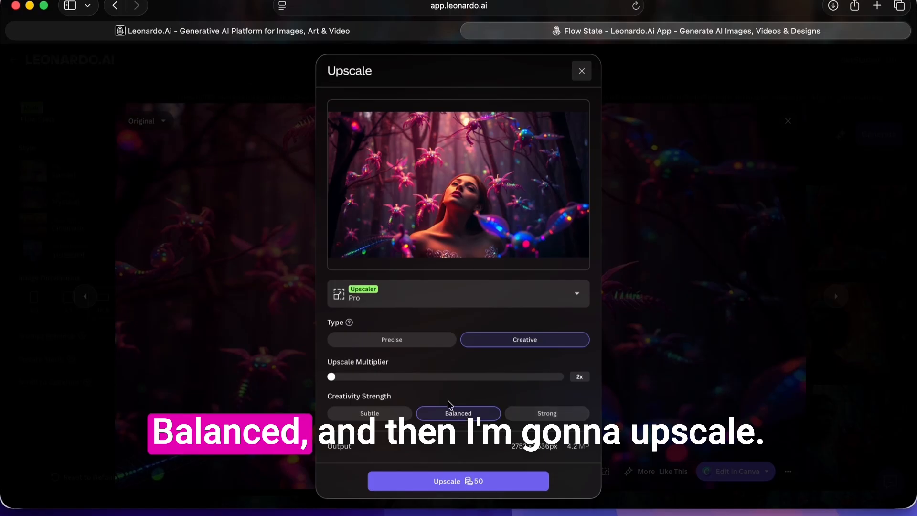
pyautogui.click(484, 484)
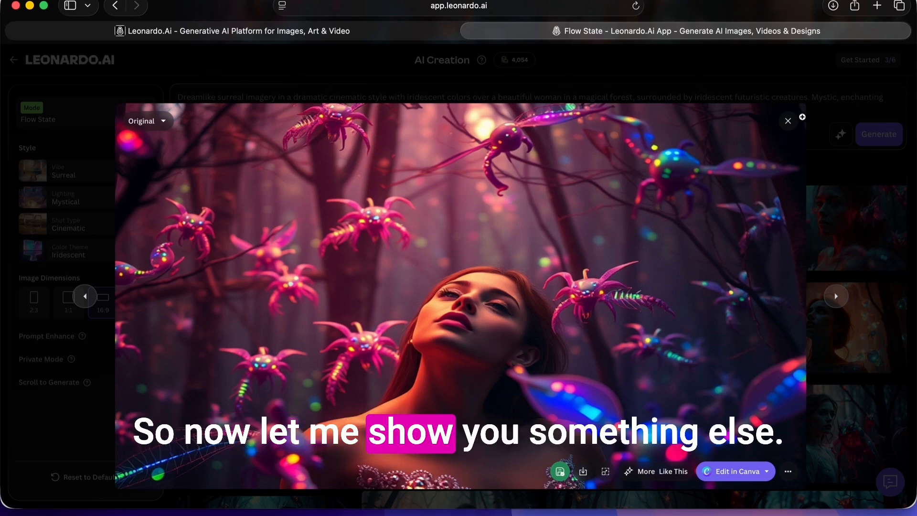
pyautogui.click(788, 121)
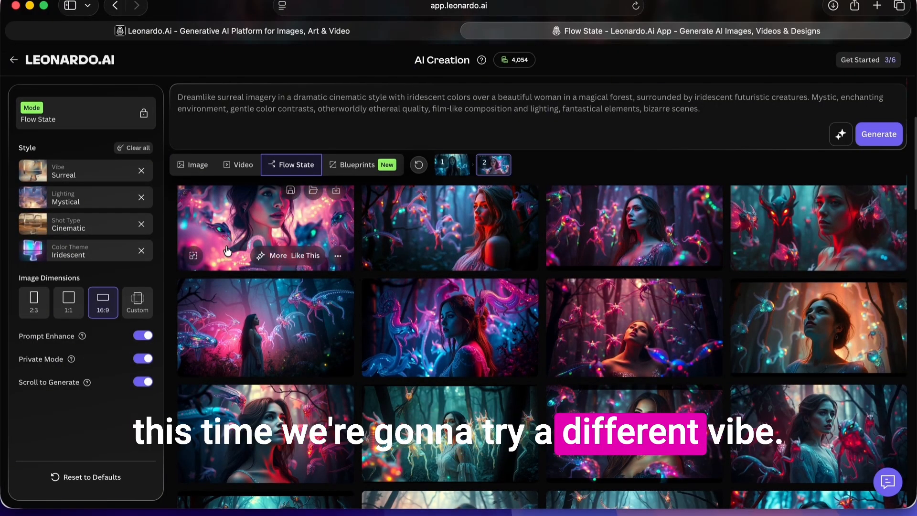
# - Set the vibe to Acrylic, reset lighting, shot type and color theme to Randomize, and generate a new set of images
pyautogui.click(86, 171)
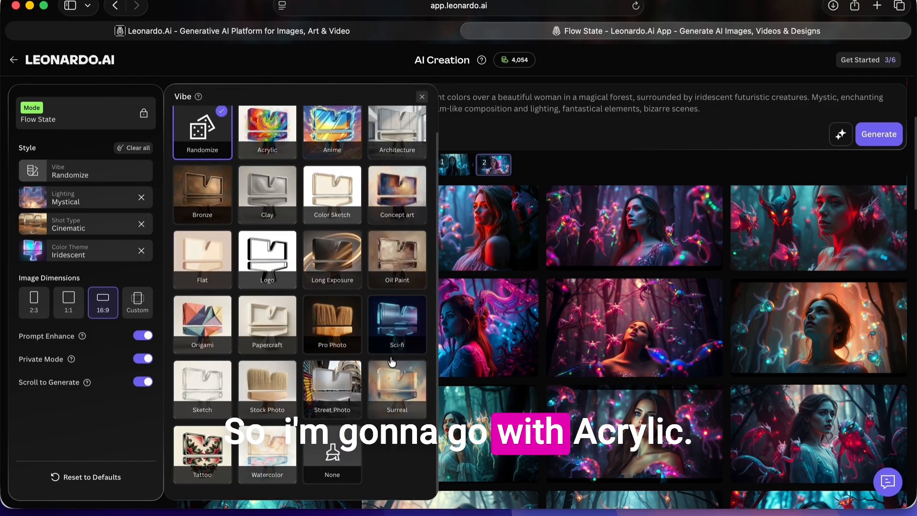
pyautogui.click(256, 138)
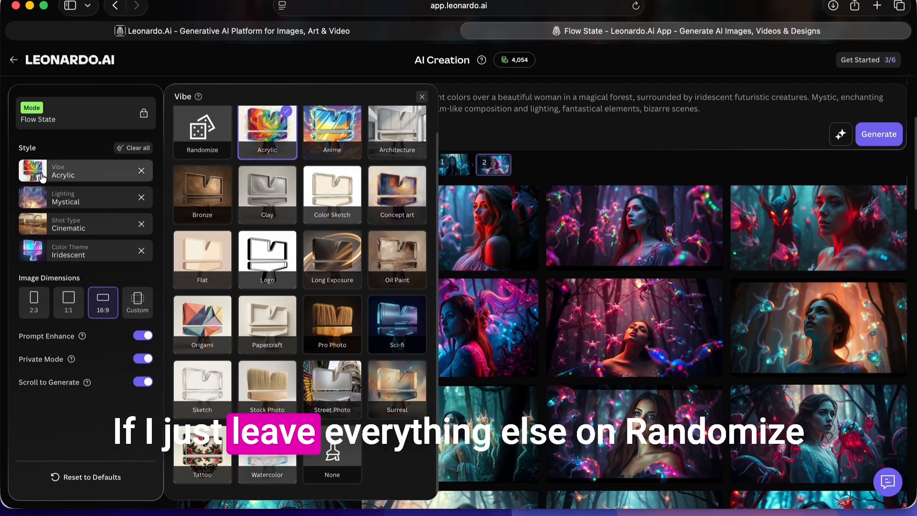
pyautogui.click(141, 197)
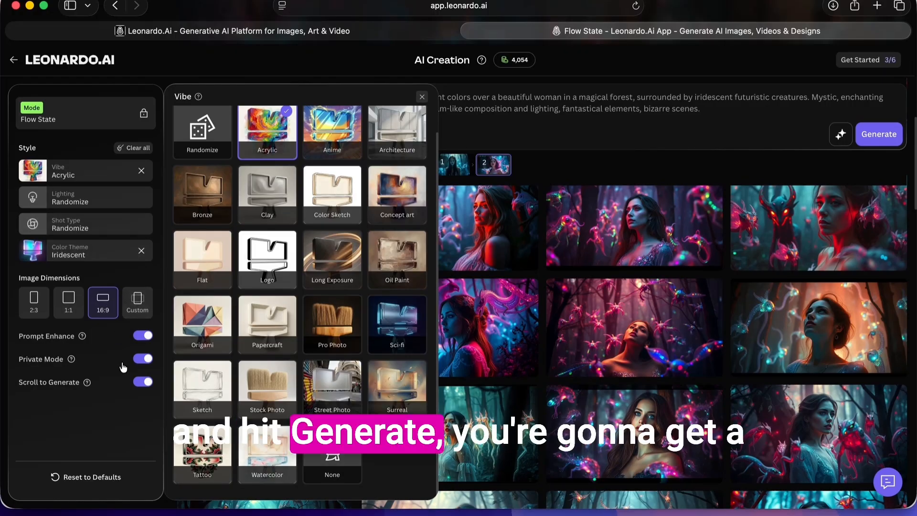
pyautogui.click(891, 137)
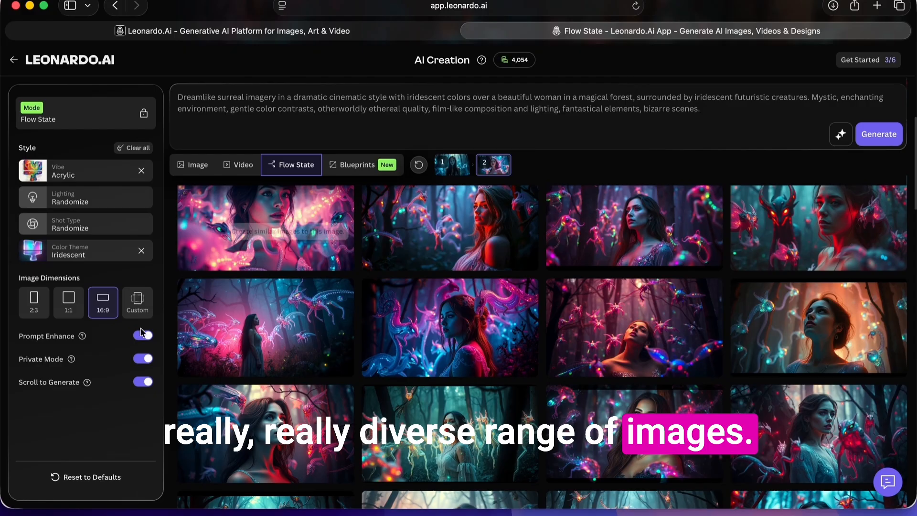
pyautogui.click(142, 250)
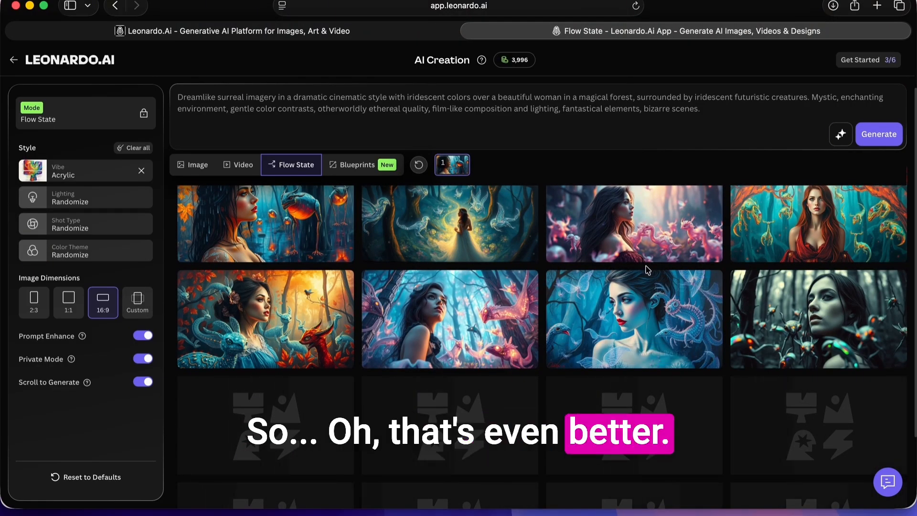
# - Browse the new acrylic-style images and examine the actions offered on individual results
pyautogui.moveTo(399, 353)
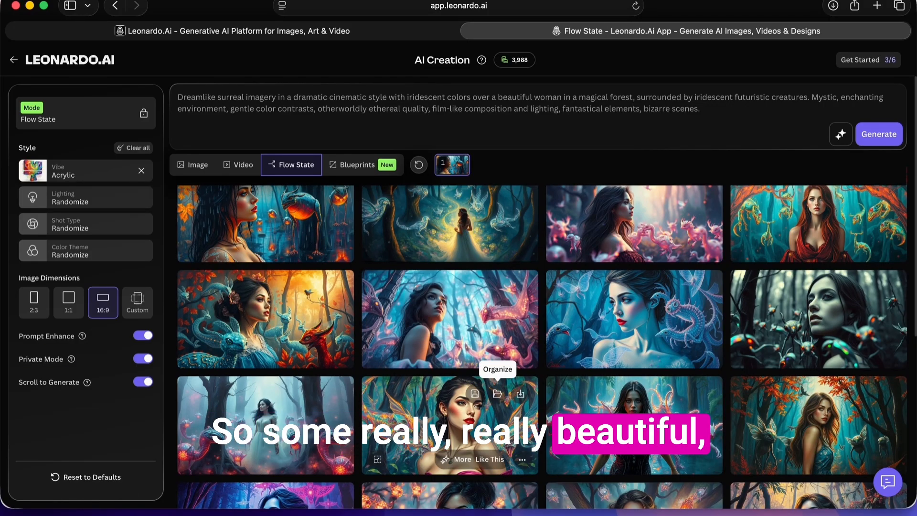
pyautogui.scroll(-4, 654, 386)
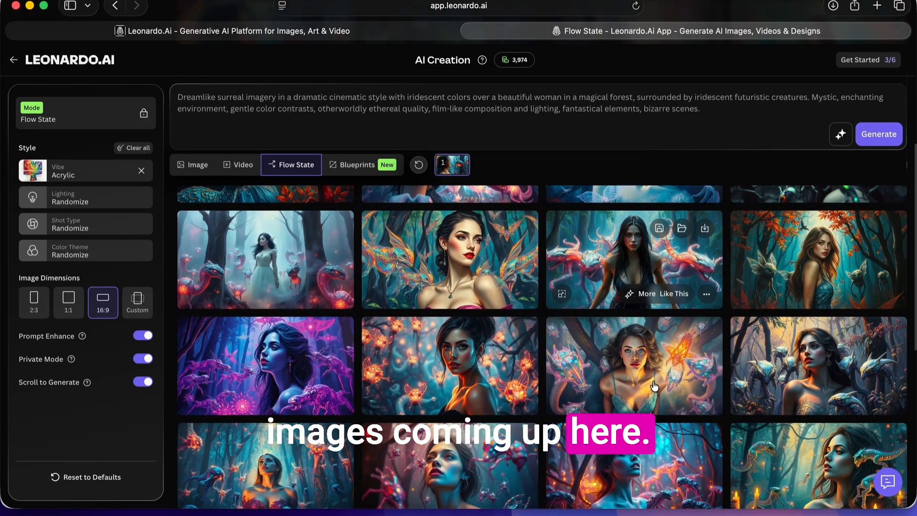
pyautogui.moveTo(473, 400)
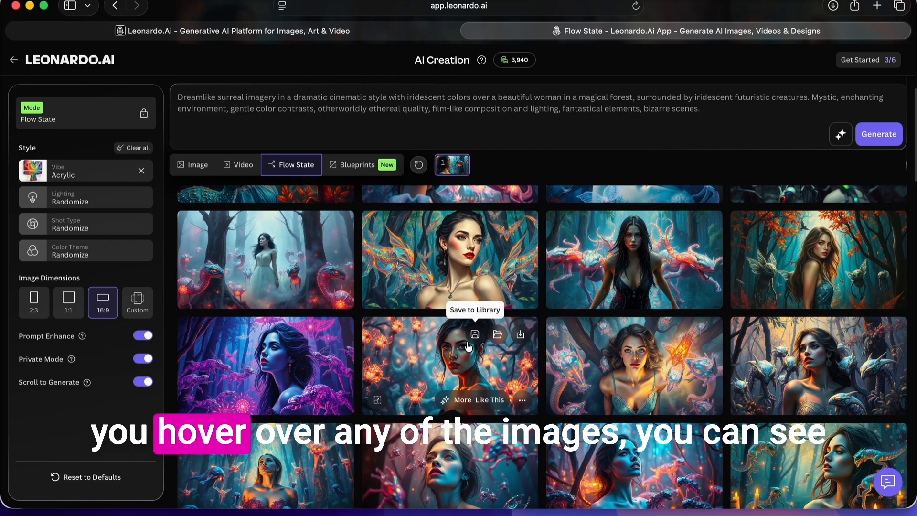
pyautogui.moveTo(616, 382)
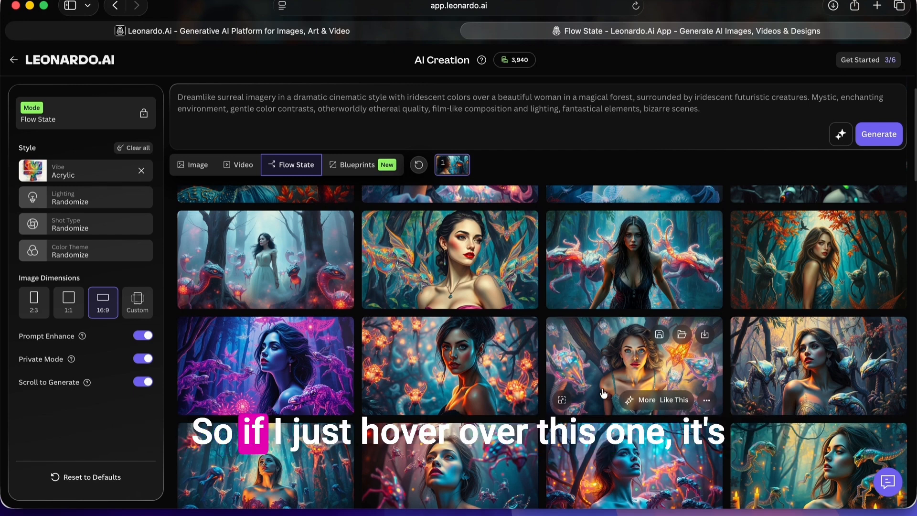
pyautogui.moveTo(430, 359)
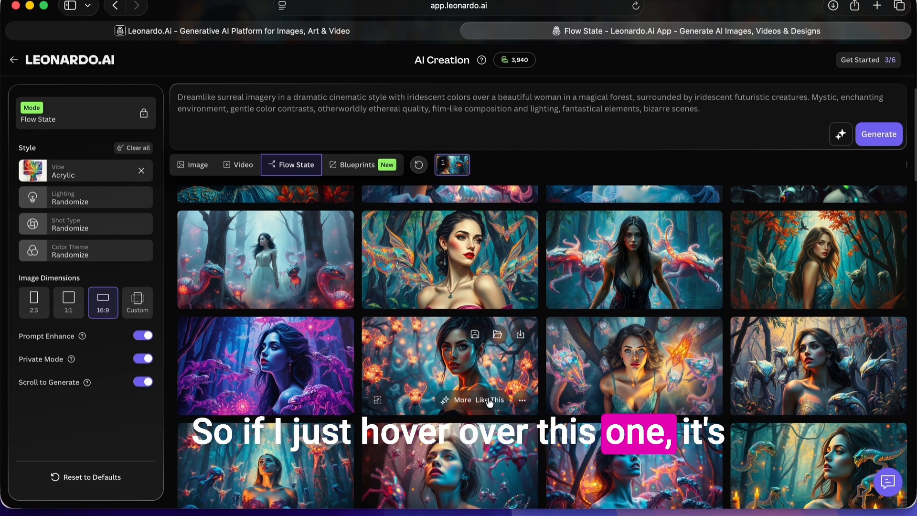